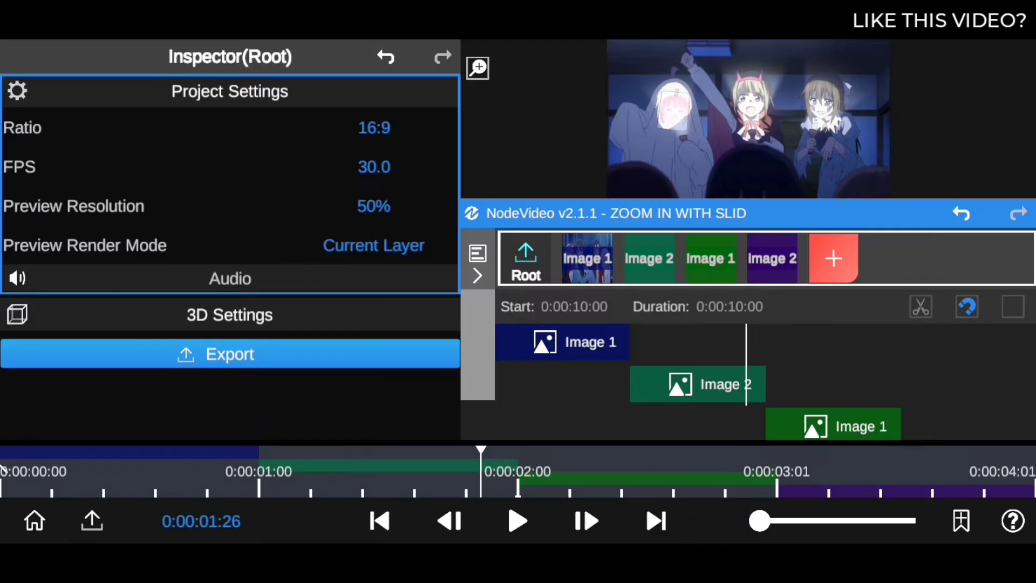
Step: Scrub the playhead back to about 0:00:00:26 to preview the alternating Image 1 and Image 2 clips
left_click_drag(526, 486, 636, 480)
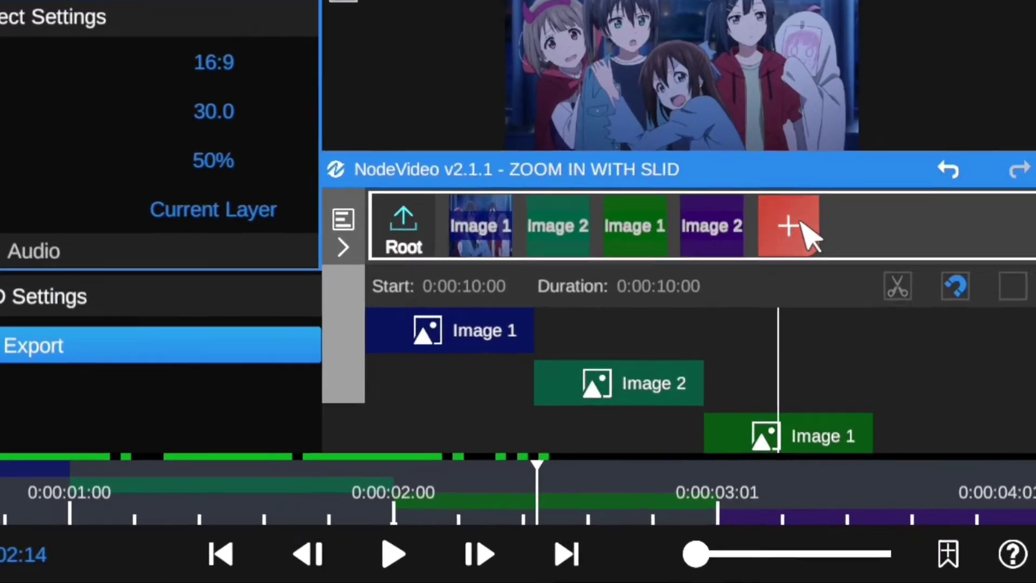
Step: From the new-layer menu, choose Import to begin bringing in a template
left_click(831, 262)
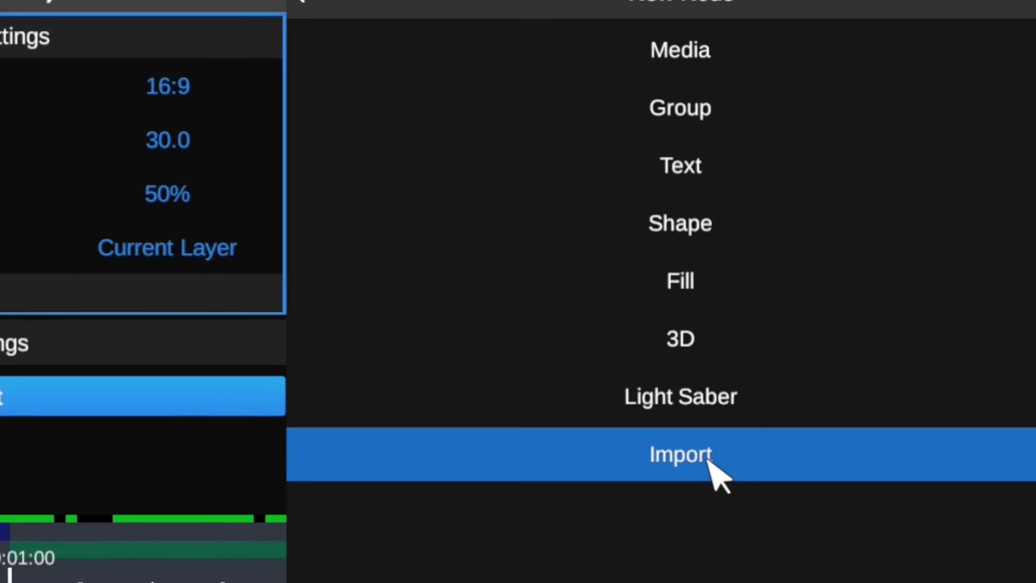
left_click(709, 462)
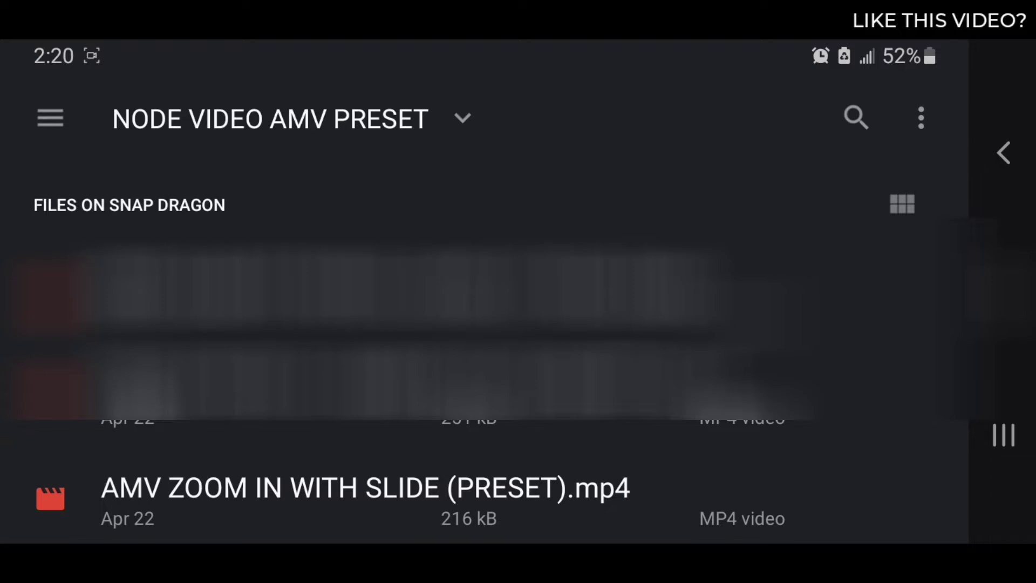
Step: Import AMV ZOOM IN WITH SLIDE (PRESET).mp4 as a template, then start another template import
scroll(411, 378, "down", 2)
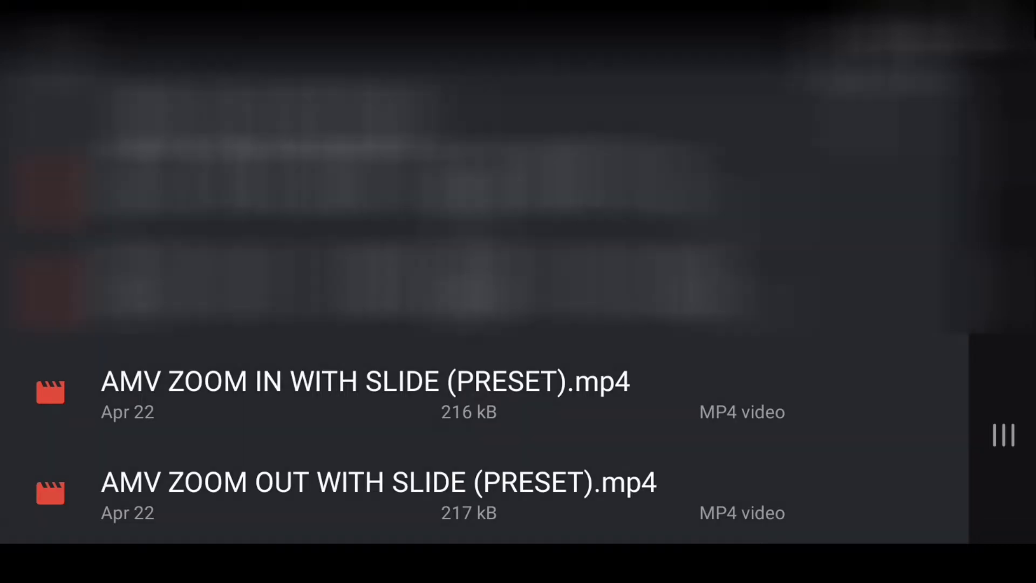
left_click(146, 405)
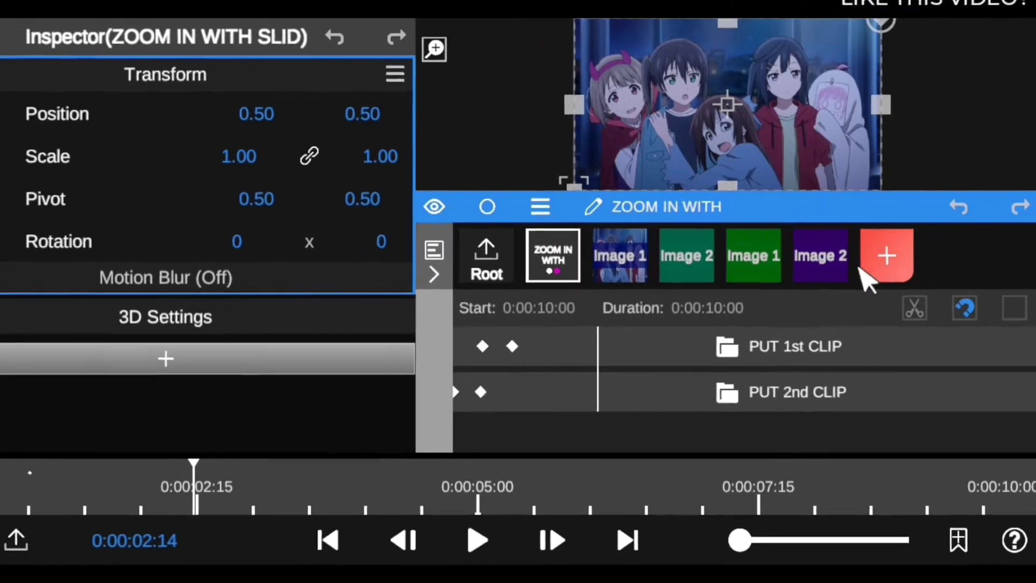
left_click(850, 264)
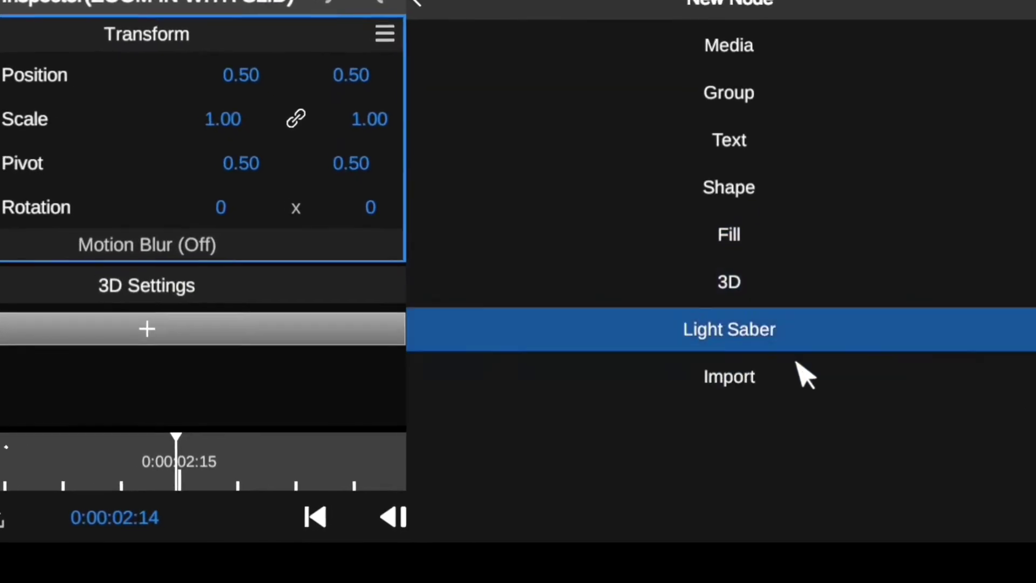
scroll(805, 376, "down", 5)
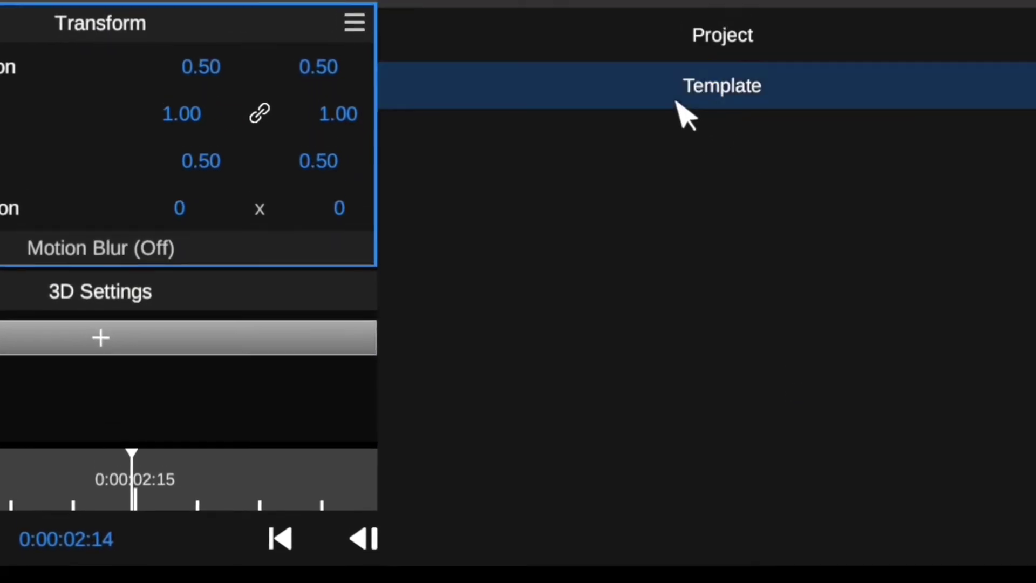
left_click(718, 108)
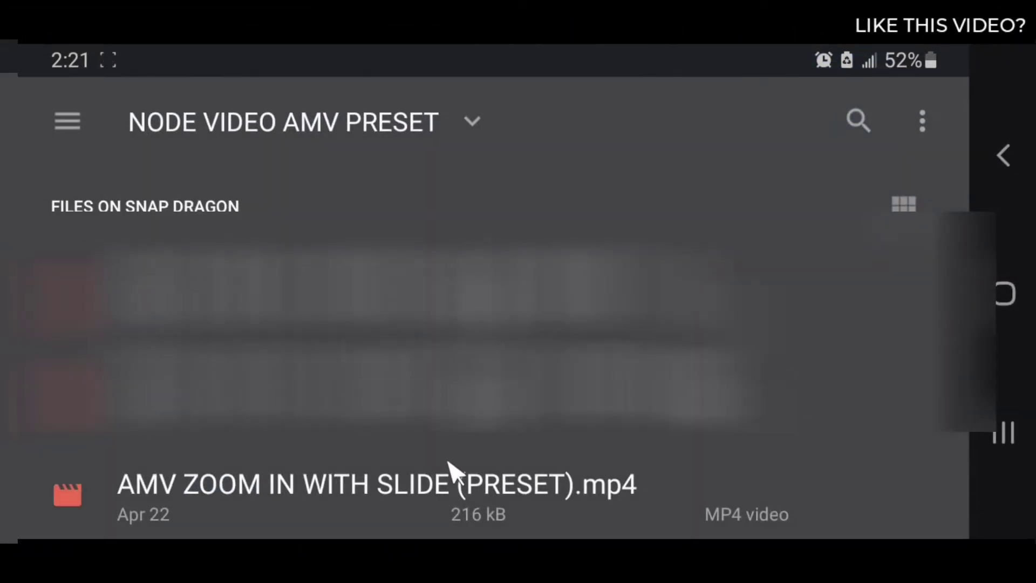
Step: Scroll the preset folder to find and import AMV ZOOM OUT WITH SLIDE (PRESET).mp4
scroll(451, 463, "down", 2)
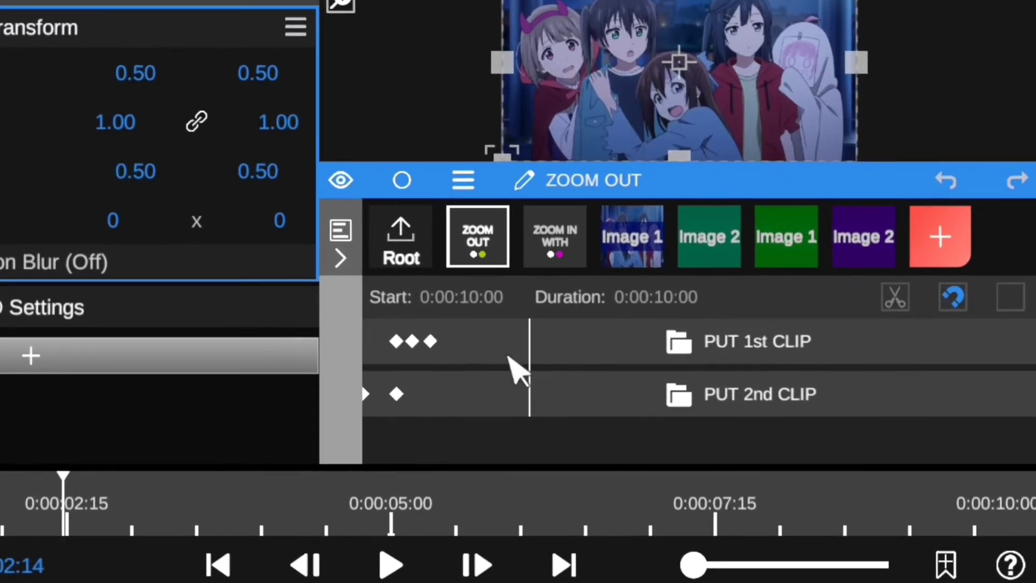
Step: Drag the ZOOM OUT preset group to the end of the clip strip, after the last image
left_click(560, 244)
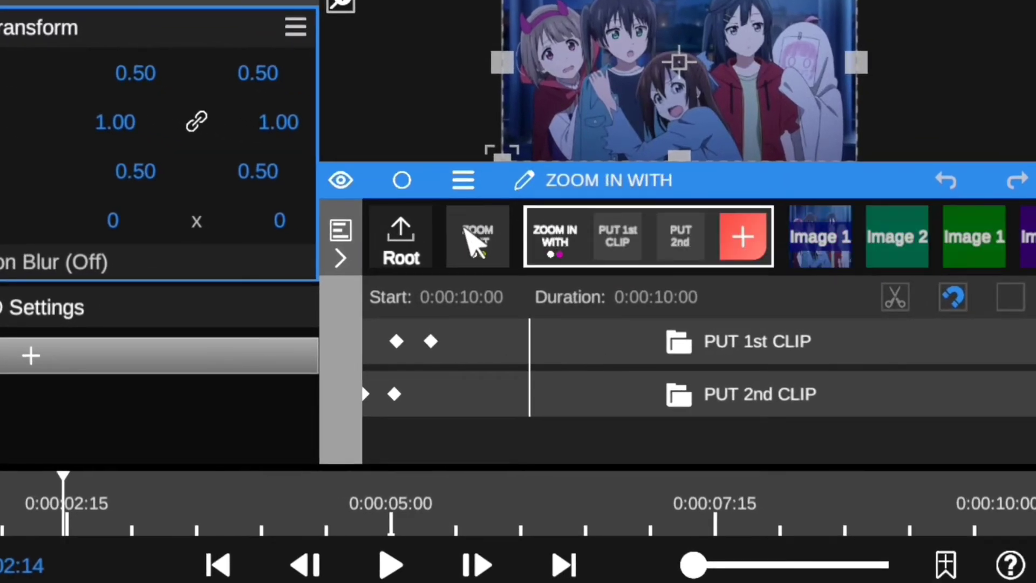
left_click(474, 243)
left_click_drag(475, 242, 971, 278)
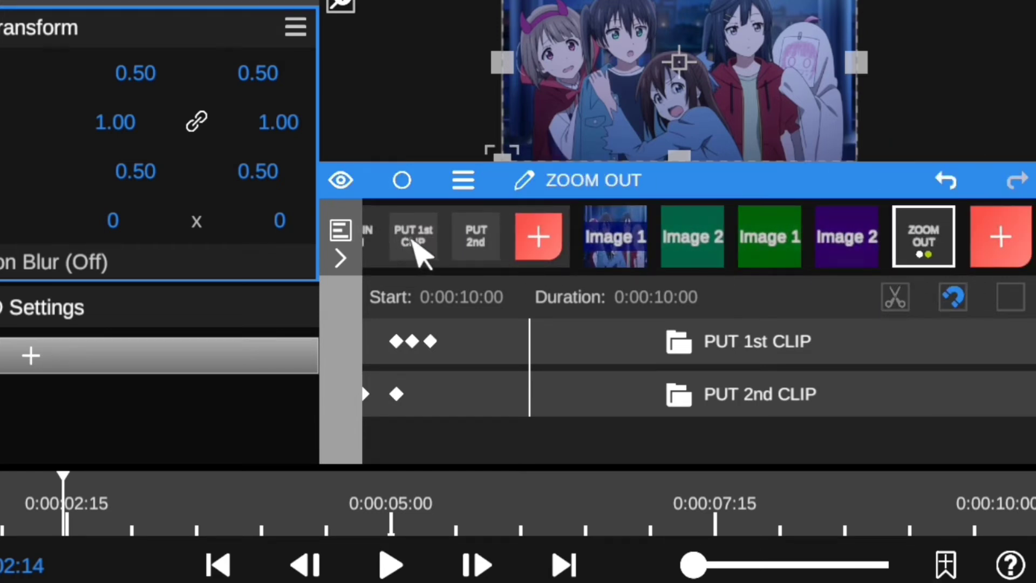
left_click_drag(418, 254, 705, 266)
Step: Open the ZOOM IN WITH group to show its PUT 1st CLIP and PUT 2nd CLIP slots
left_click(475, 242)
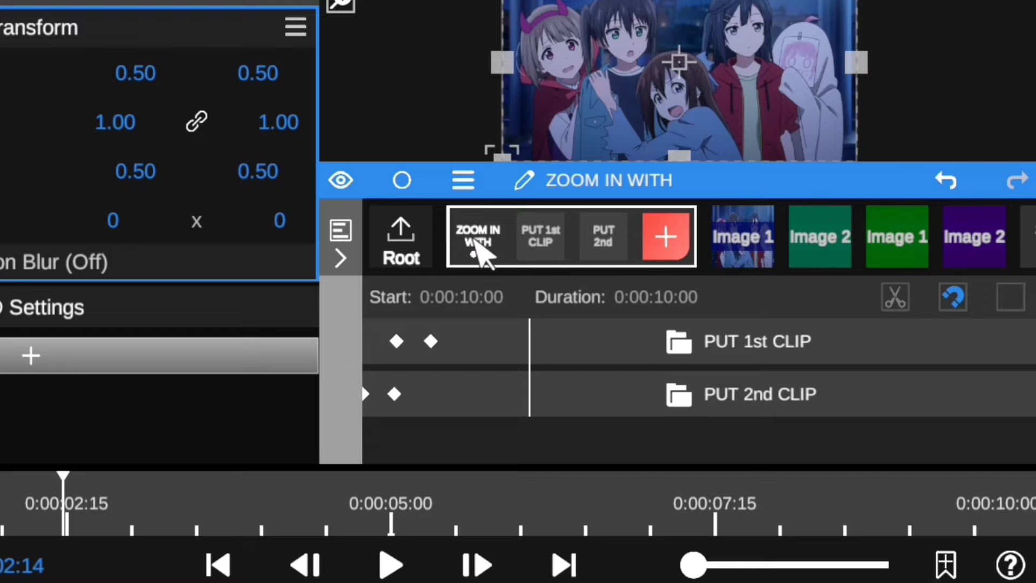
left_click(476, 248)
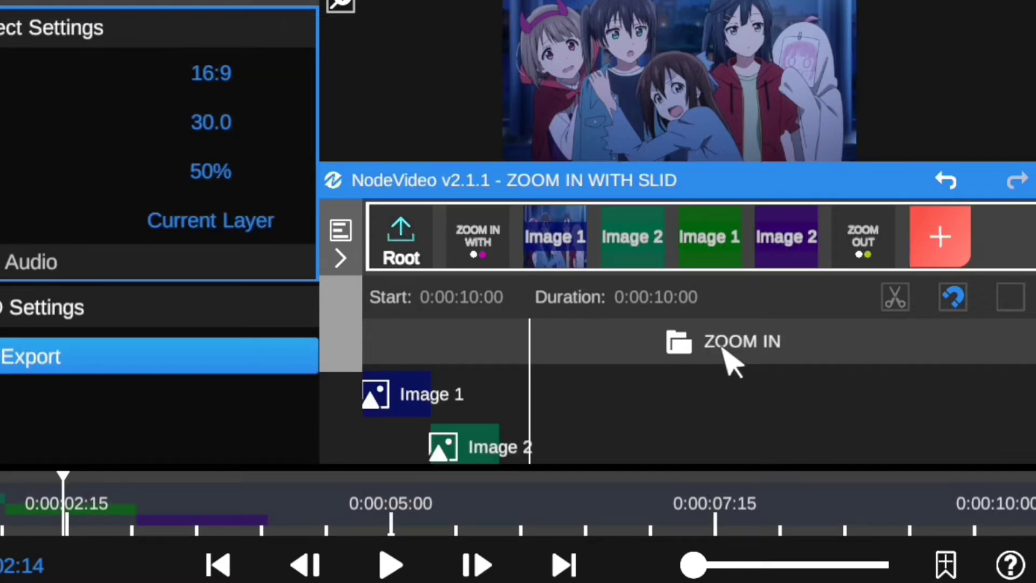
left_click(478, 245)
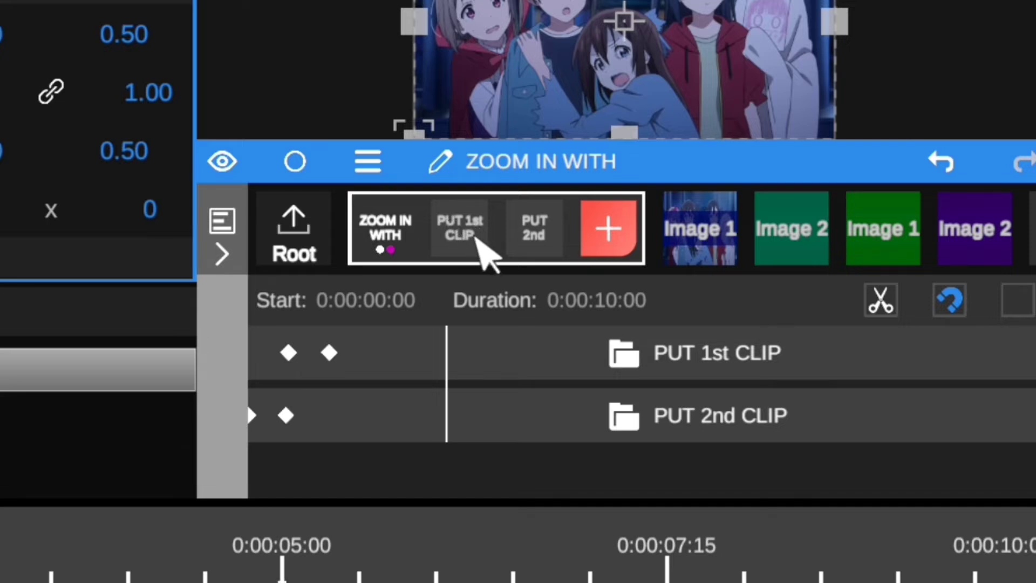
Step: Drag Image 1 into PUT 1st CLIP and Image 2 into PUT 2nd CLIP of ZOOM IN WITH
left_click(468, 236)
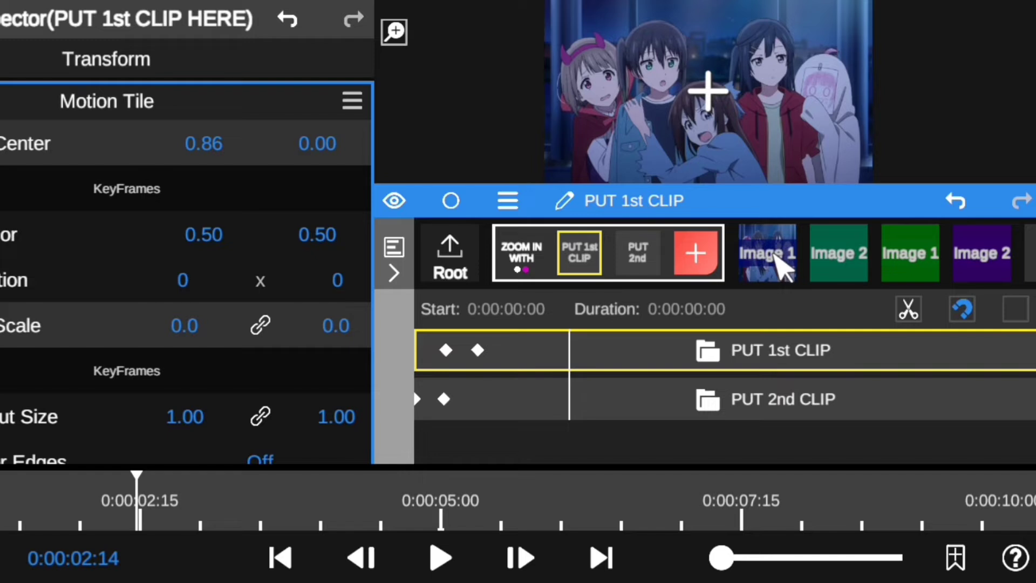
mouse_move(780, 262)
left_mouse_down()
mouse_move(572, 286)
mouse_move(586, 264)
left_mouse_up()
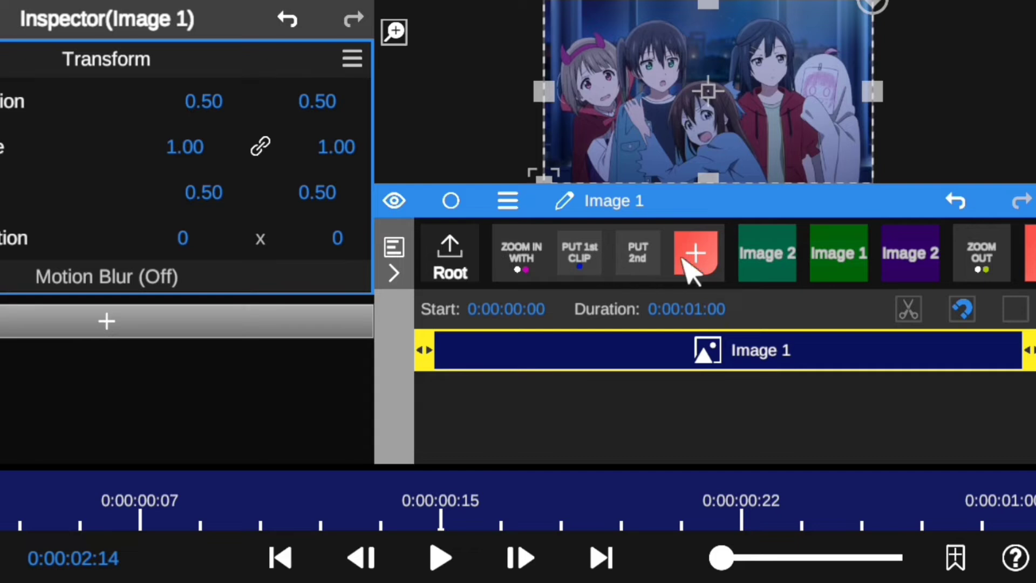
left_click(639, 260)
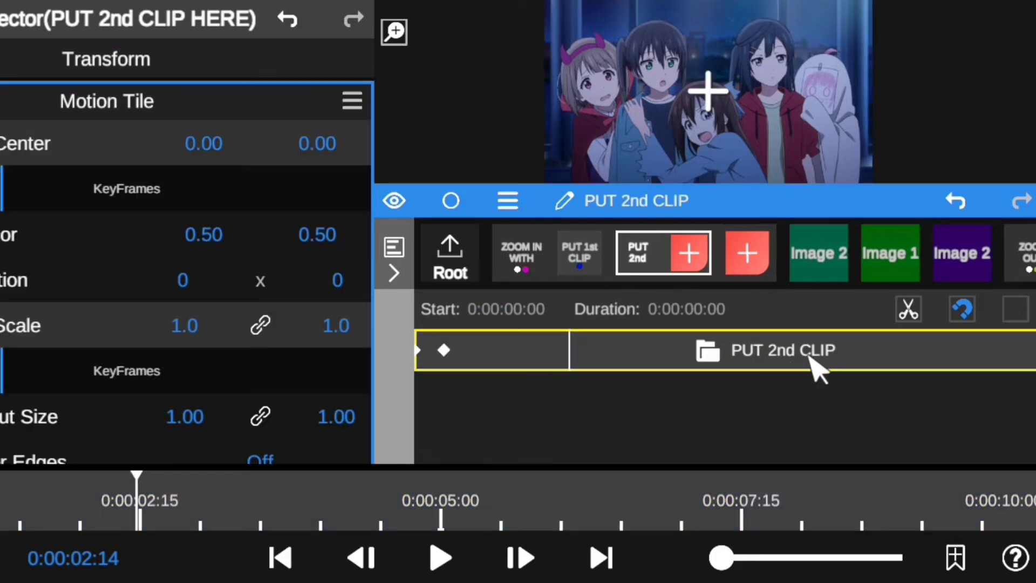
left_click_drag(834, 275, 675, 296)
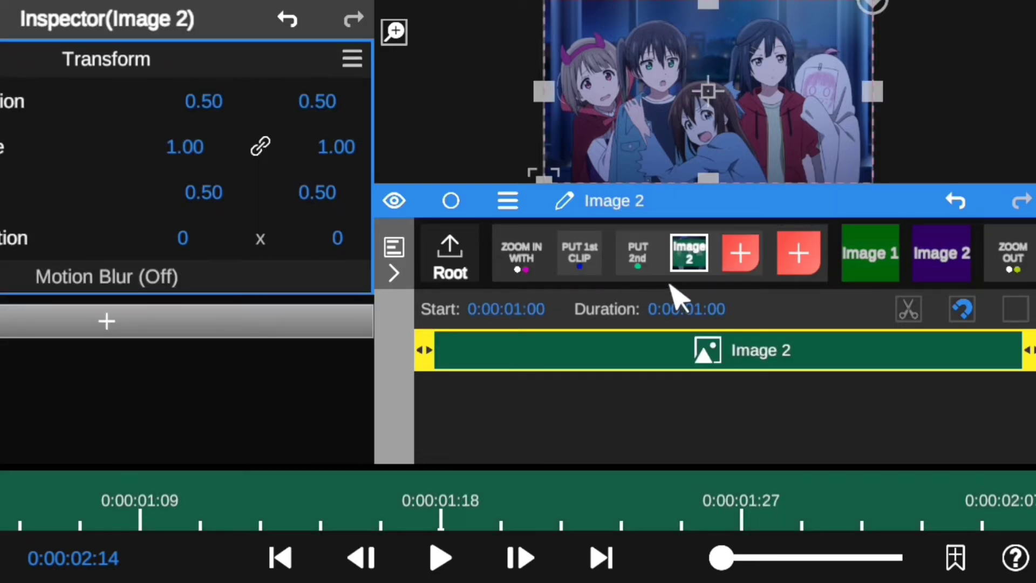
left_click(521, 254)
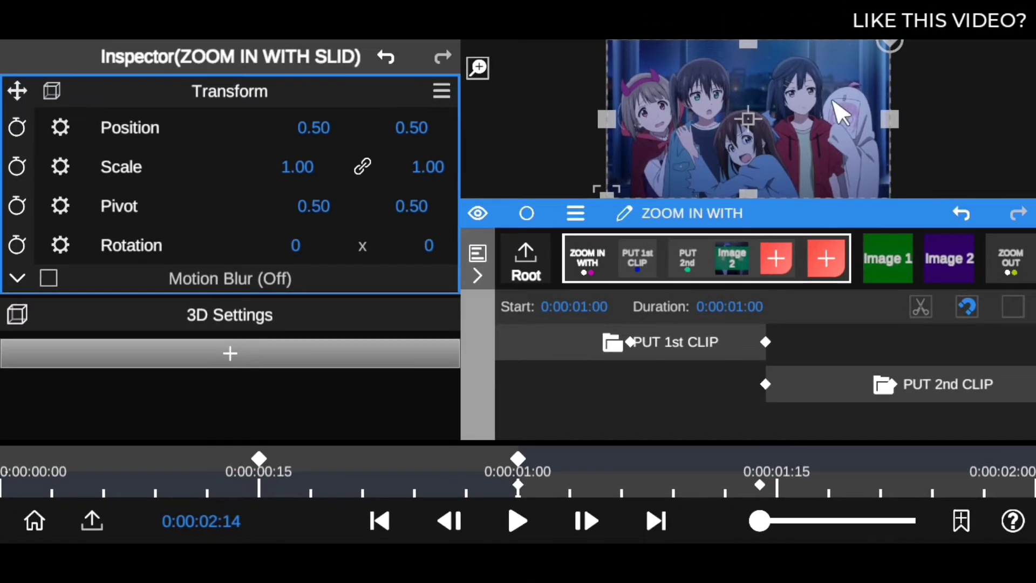
Step: Replay the ZOOM IN WITH transition from the start several times in full-screen preview, then close it
left_click_drag(795, 200, 808, 385)
left_click(479, 68)
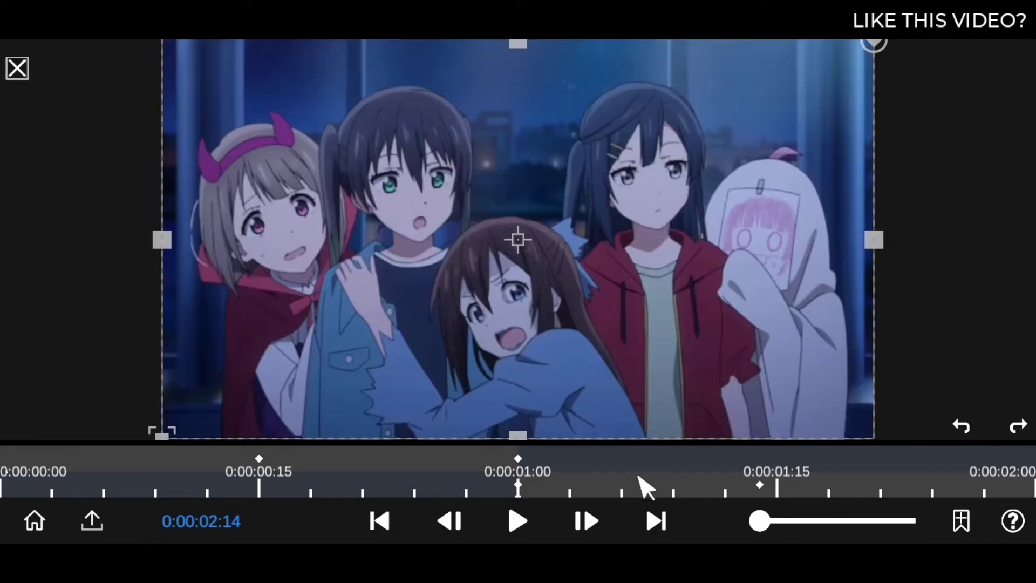
left_click(4, 486)
left_click(528, 524)
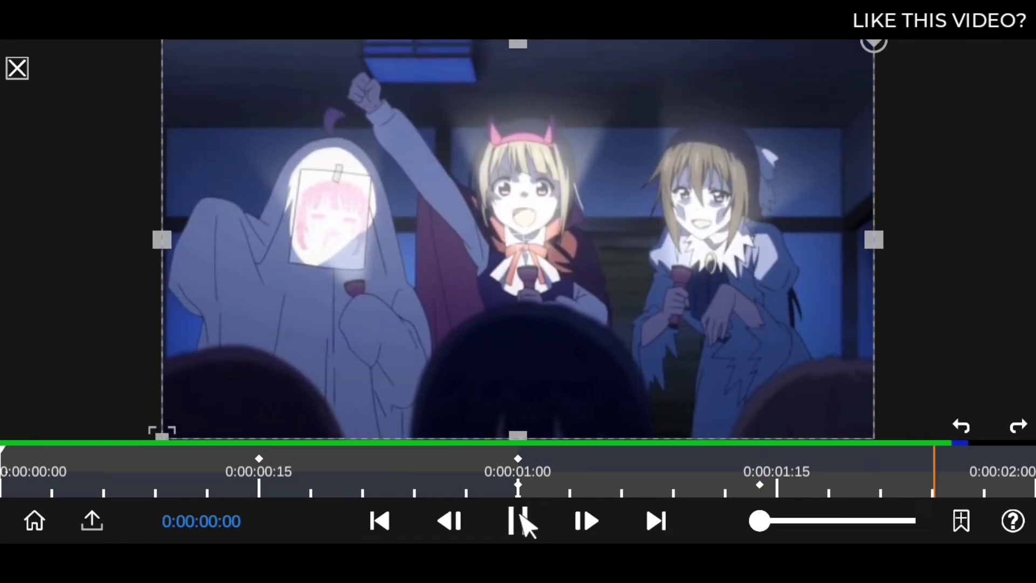
left_click(522, 521)
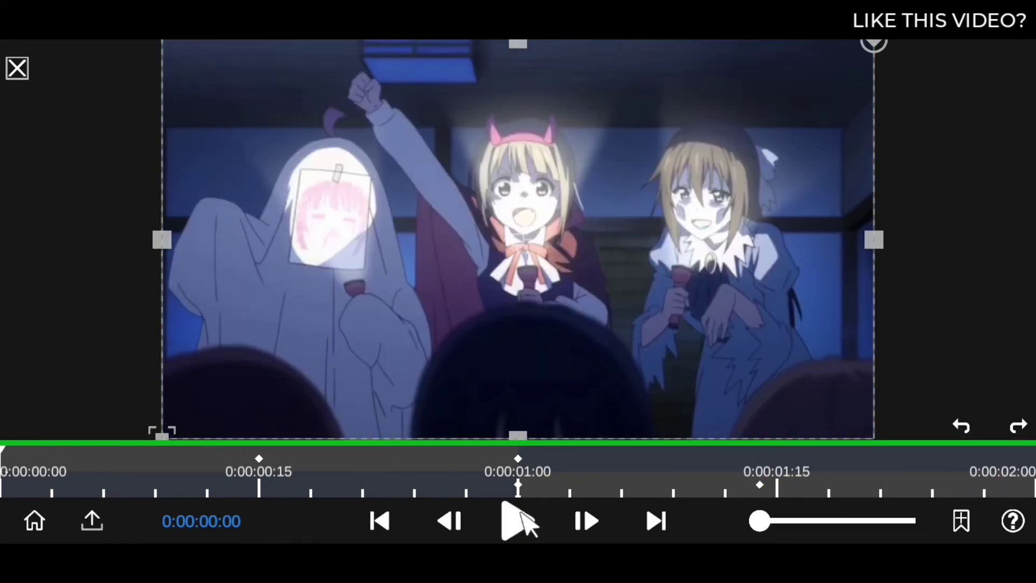
left_click(522, 519)
left_click(521, 519)
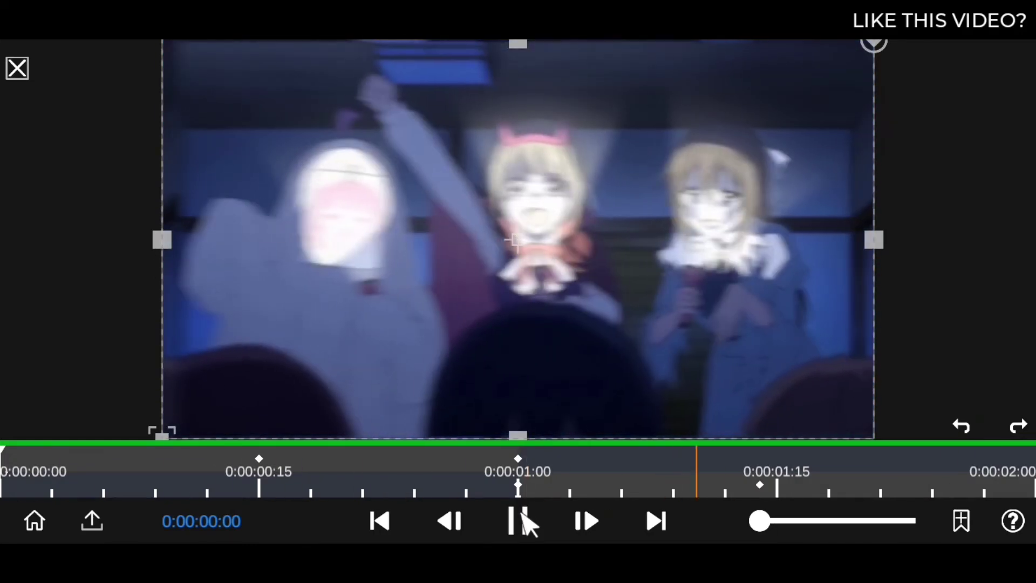
left_click(522, 519)
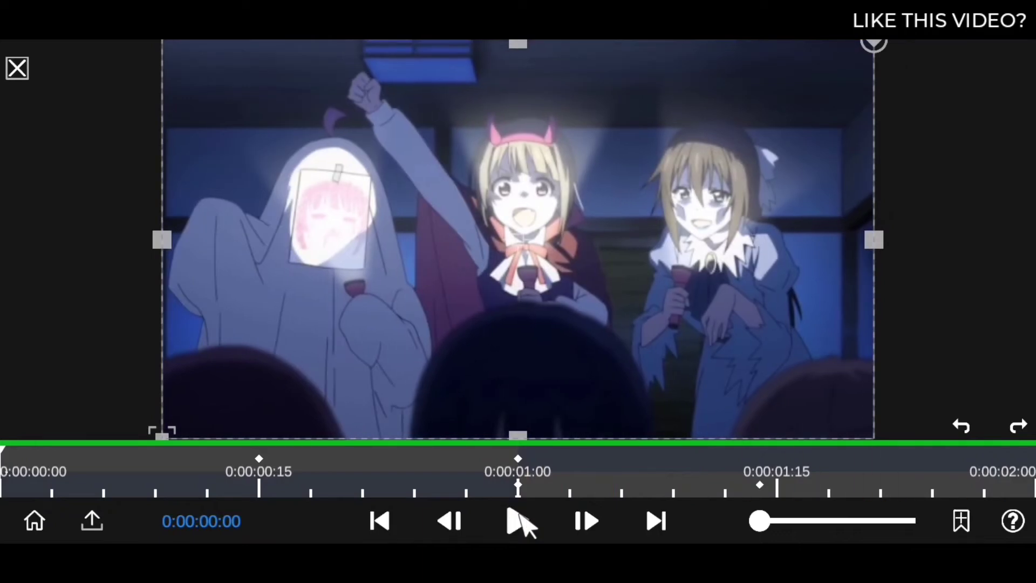
left_click(16, 69)
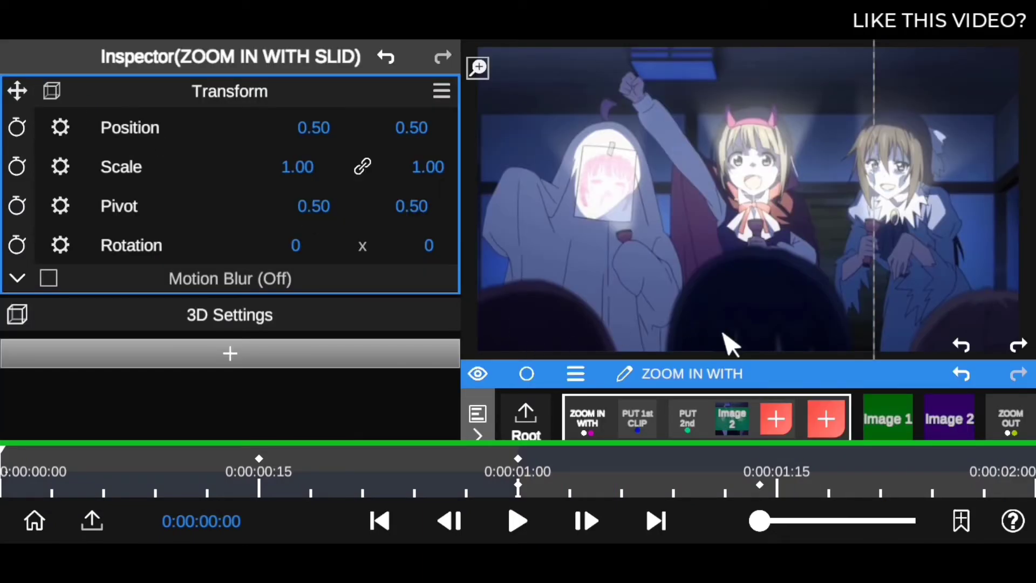
Step: Collapse ZOOM IN WITH and expand the ZOOM OUT group to reveal its clip slots
left_click_drag(786, 376, 739, 215)
left_click(588, 322)
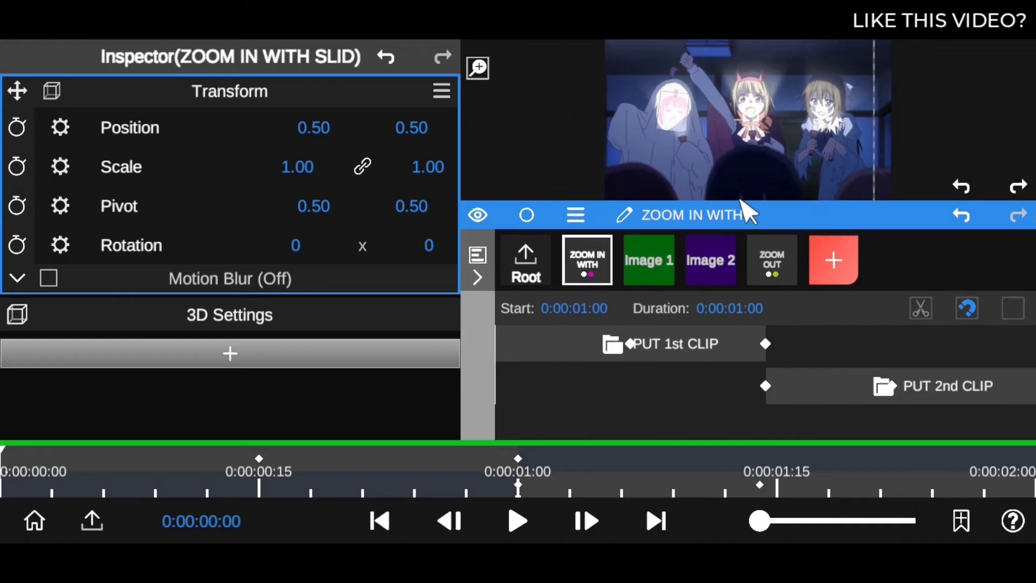
left_click(774, 273)
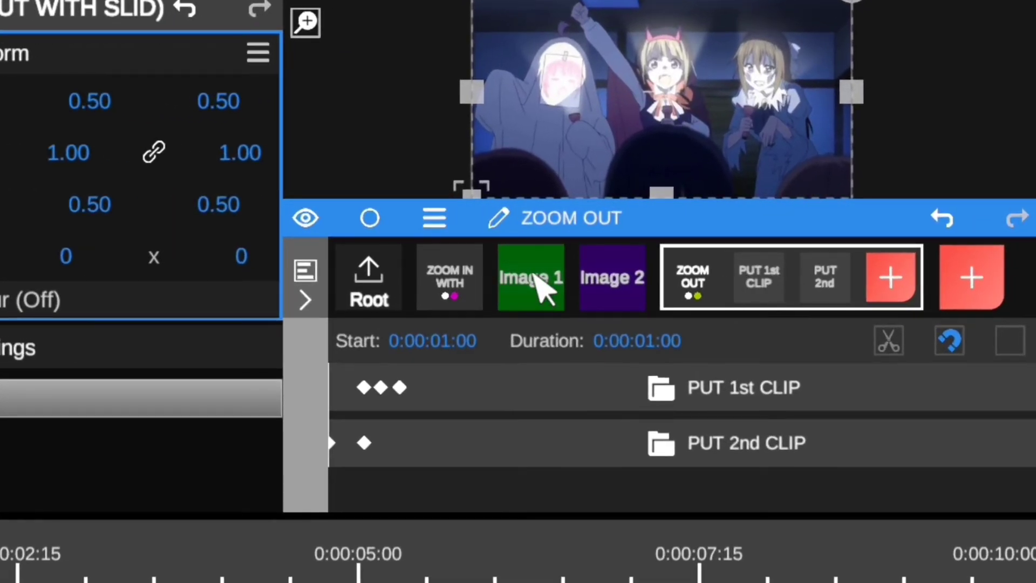
Step: Drag Image 1 and Image 2 into ZOOM OUT's first and second clip slots, then go full-screen
left_click_drag(537, 278, 682, 285)
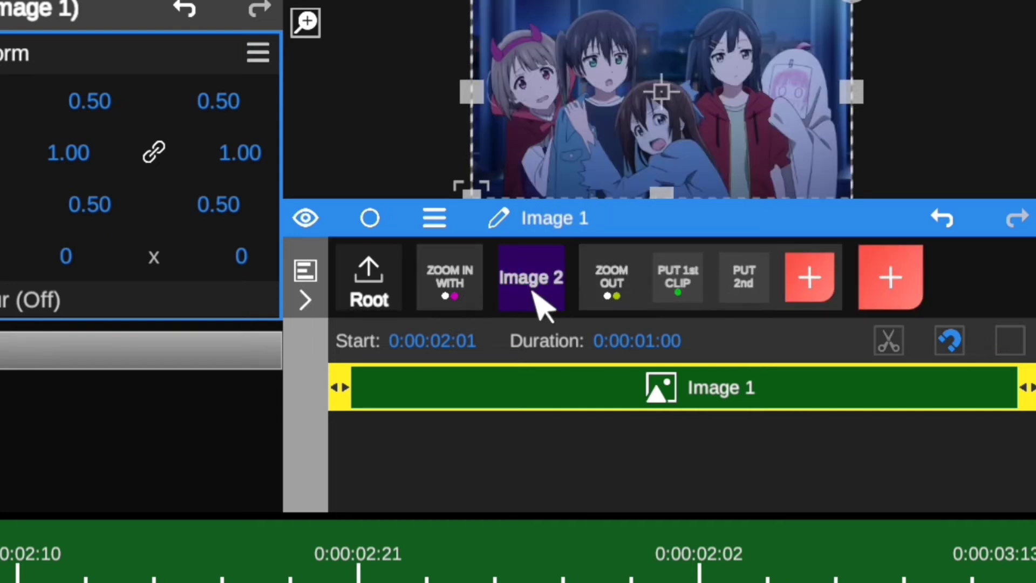
left_click_drag(537, 284, 666, 291)
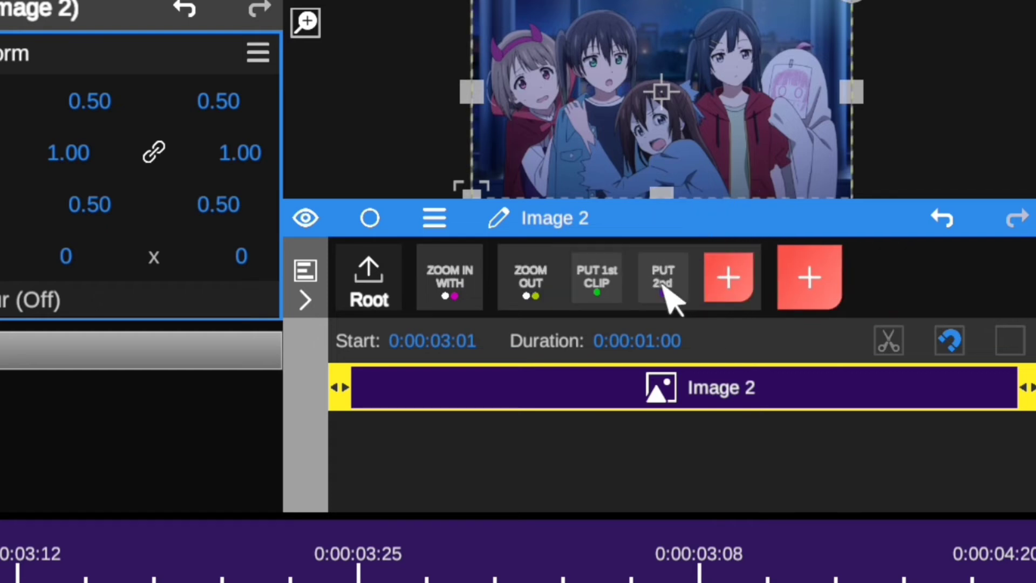
left_click(519, 280)
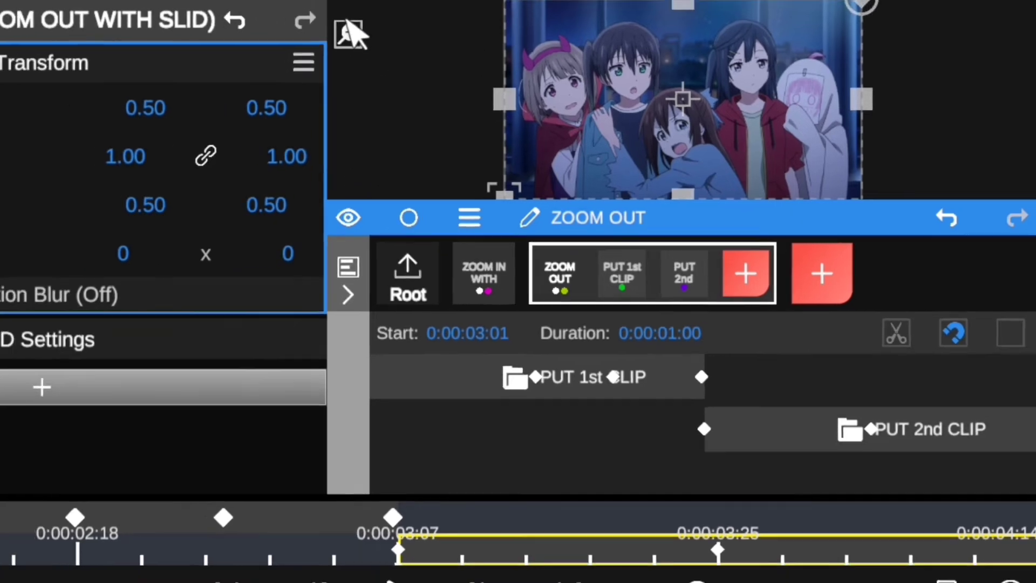
left_click(348, 34)
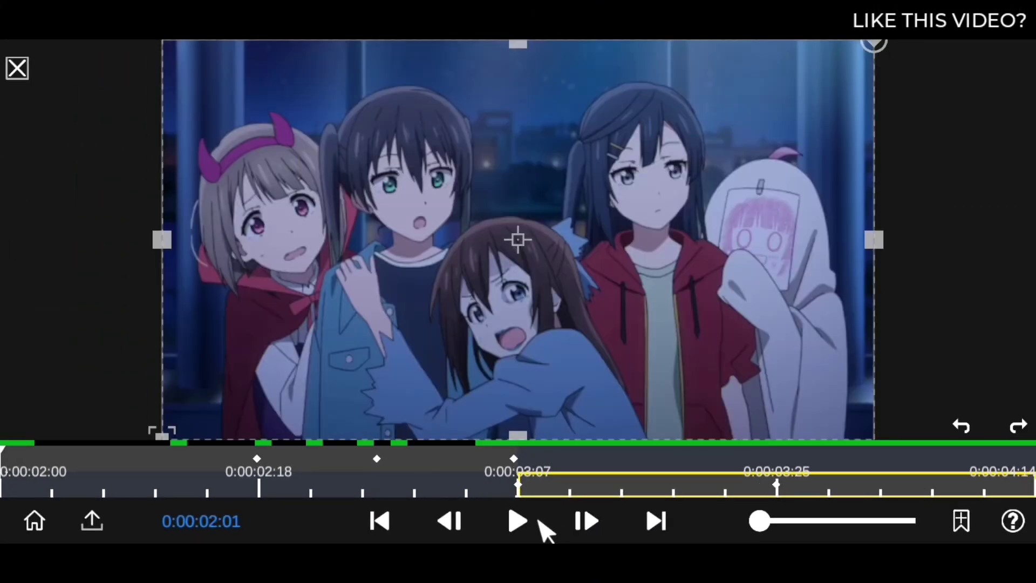
Step: Play and pause the zoom-out transition in full-screen preview, then close the preview
left_click(540, 522)
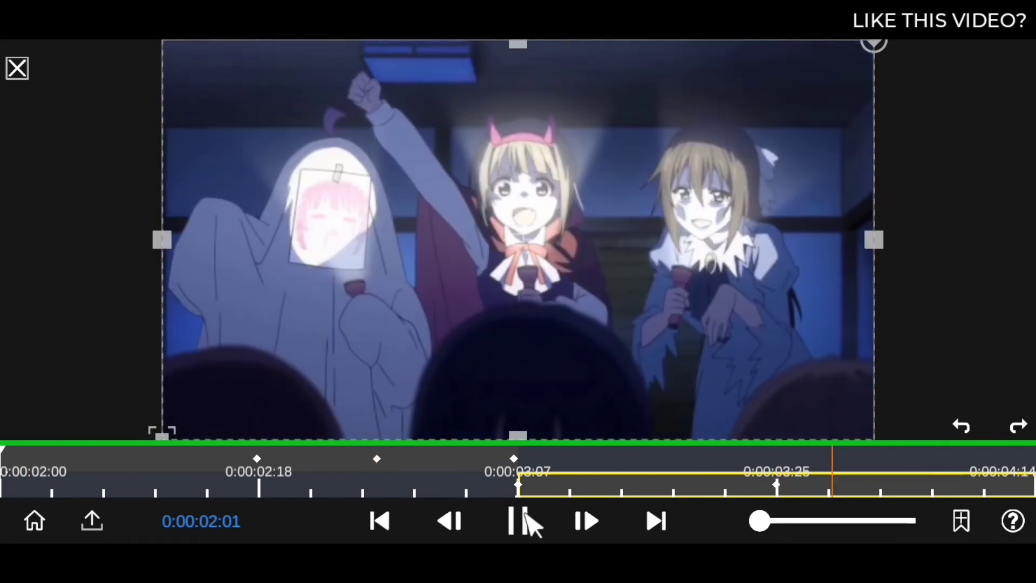
left_click(521, 522)
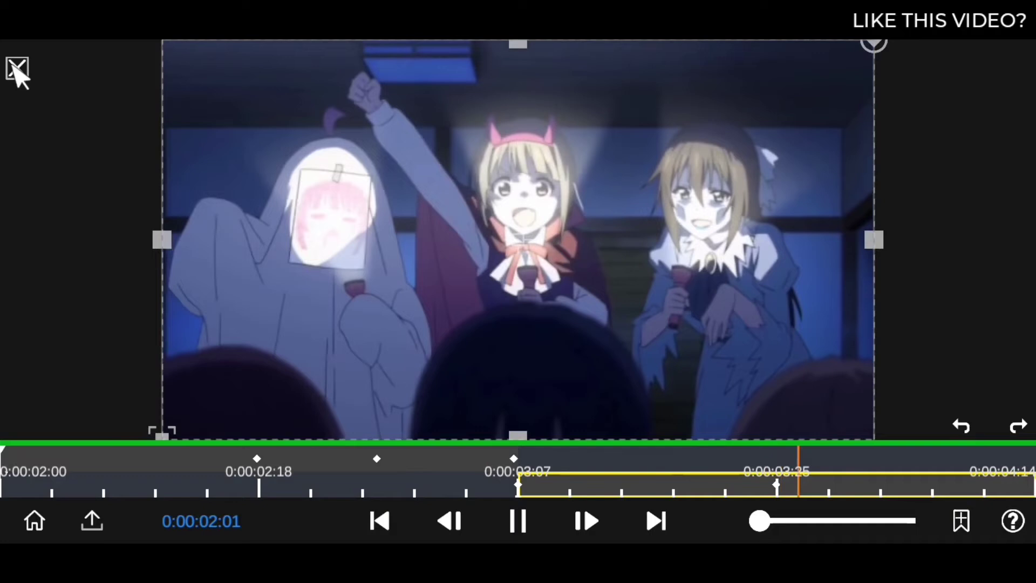
left_click(17, 69)
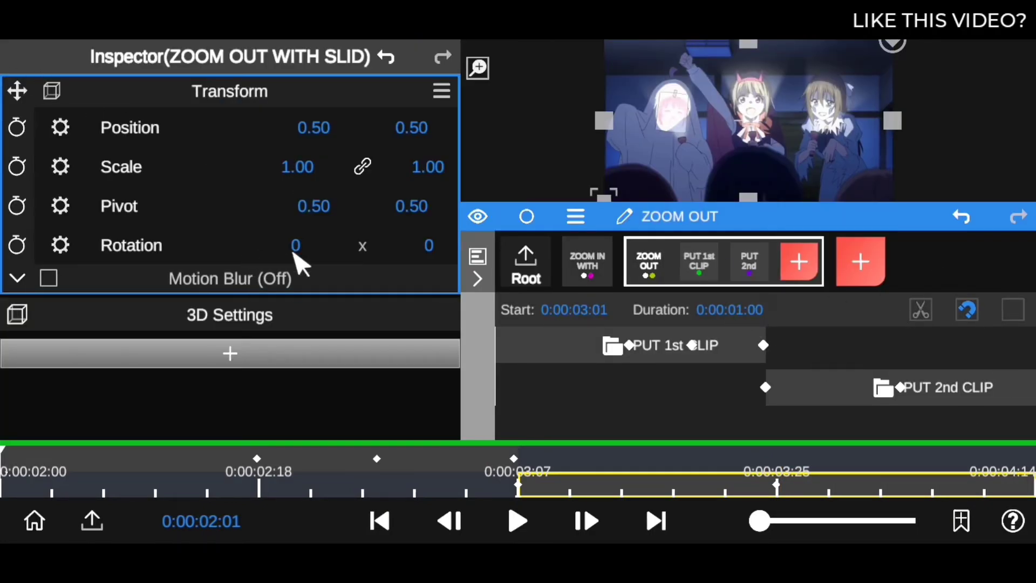
Step: Open the ZOOM IN WITH group and rewind the playhead to the start
left_click(589, 264)
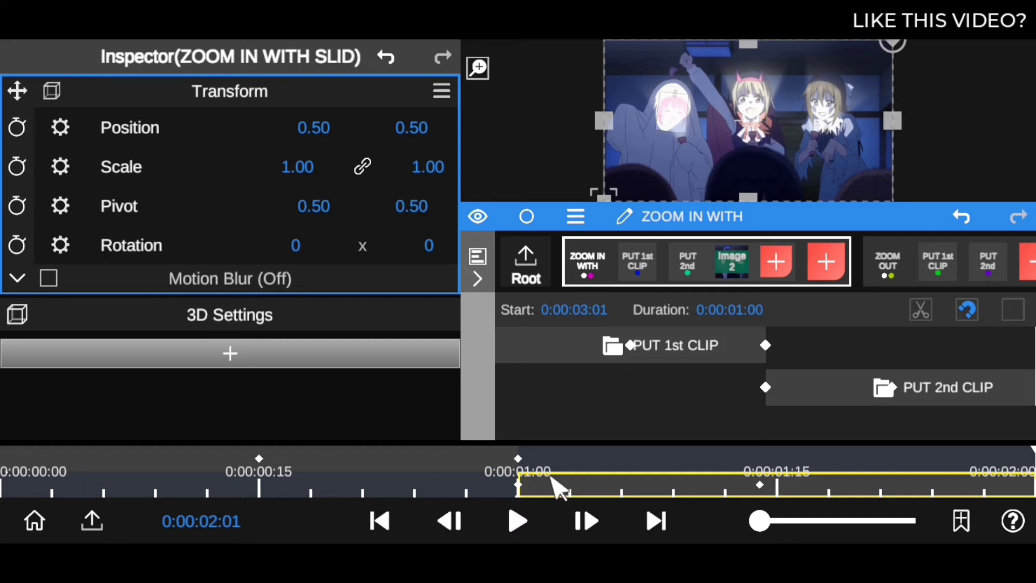
left_click_drag(555, 486, 5, 483)
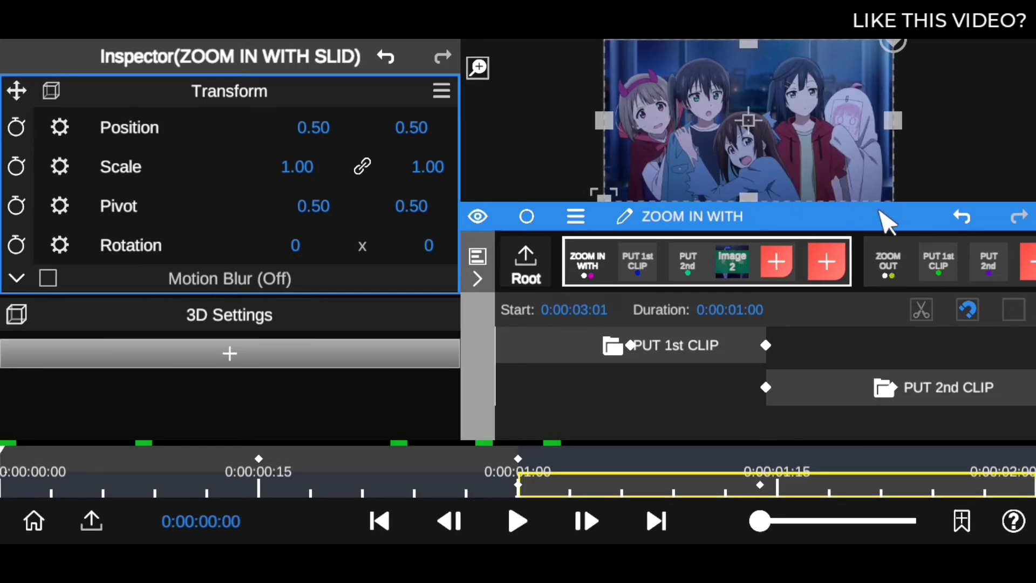
left_click(607, 255)
Step: Scrub into the ZOOM OUT transition and play it, then return to the project root
left_click(649, 265)
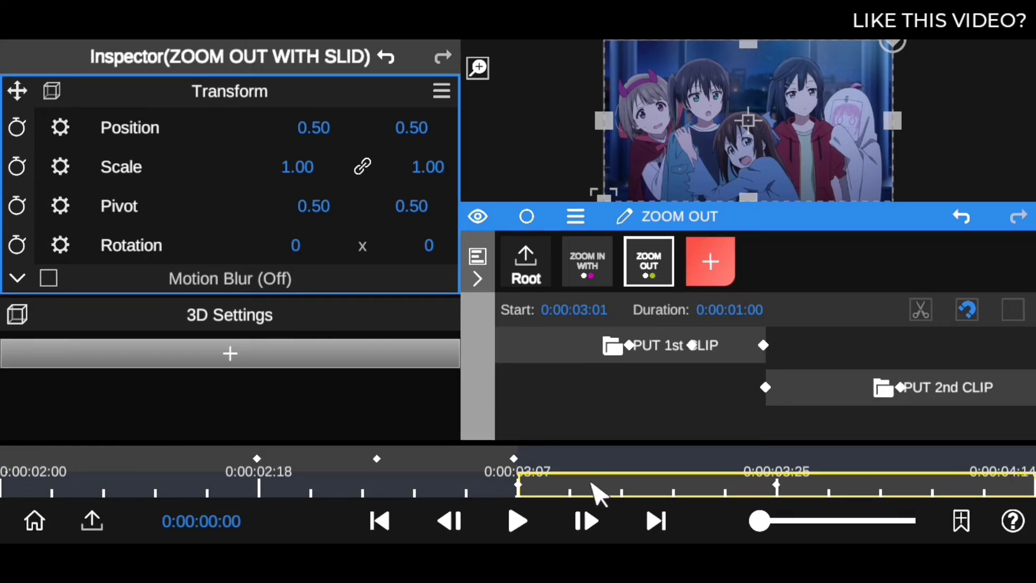
left_click_drag(556, 483, 246, 489)
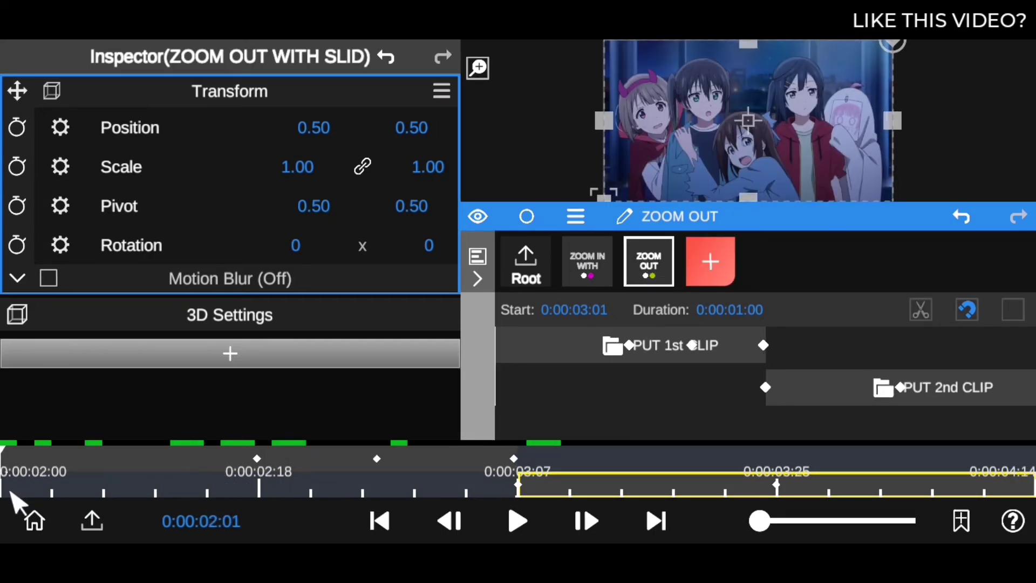
left_click(523, 520)
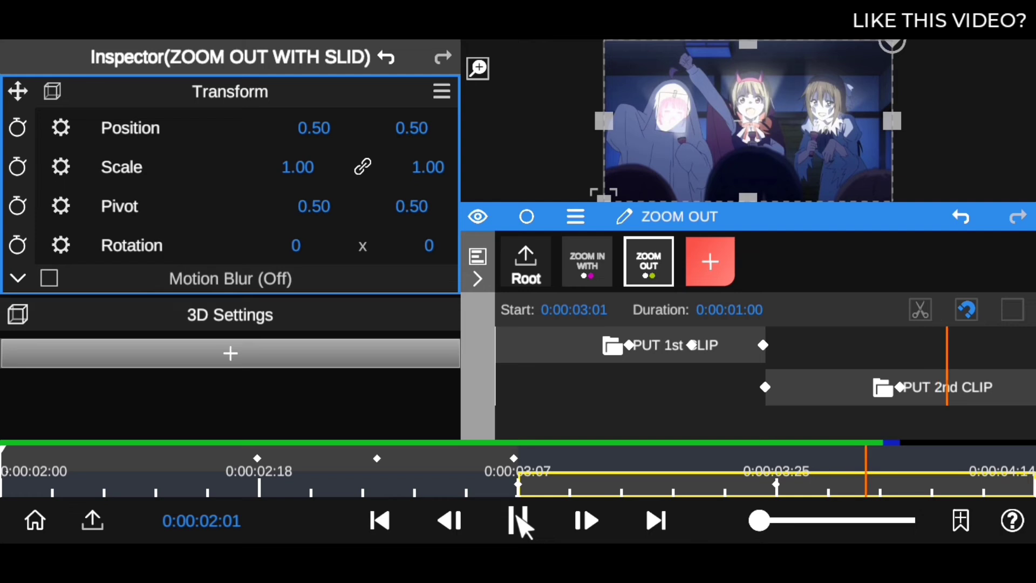
left_click(518, 520)
left_click(521, 515)
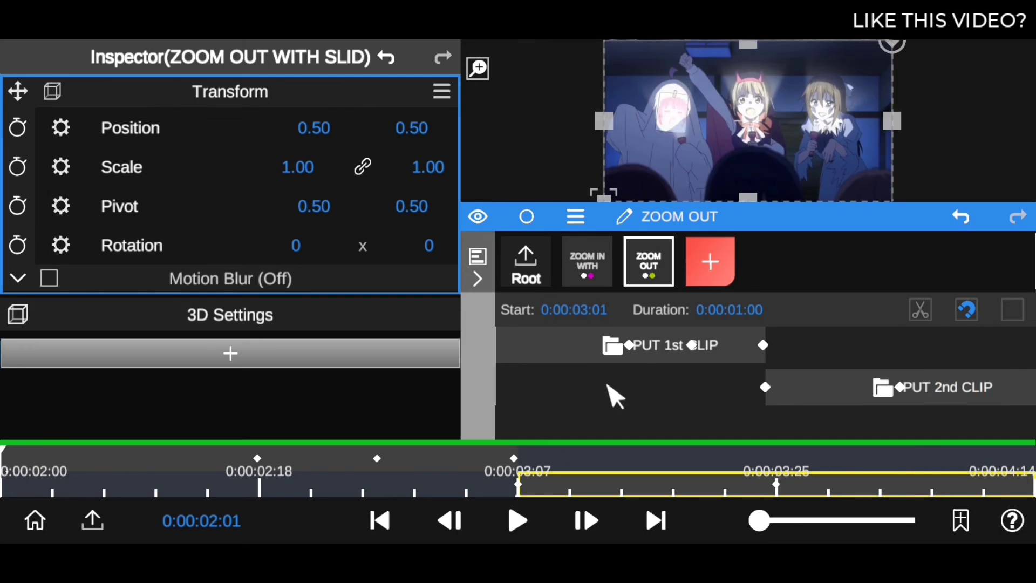
left_click(587, 267)
left_click(527, 267)
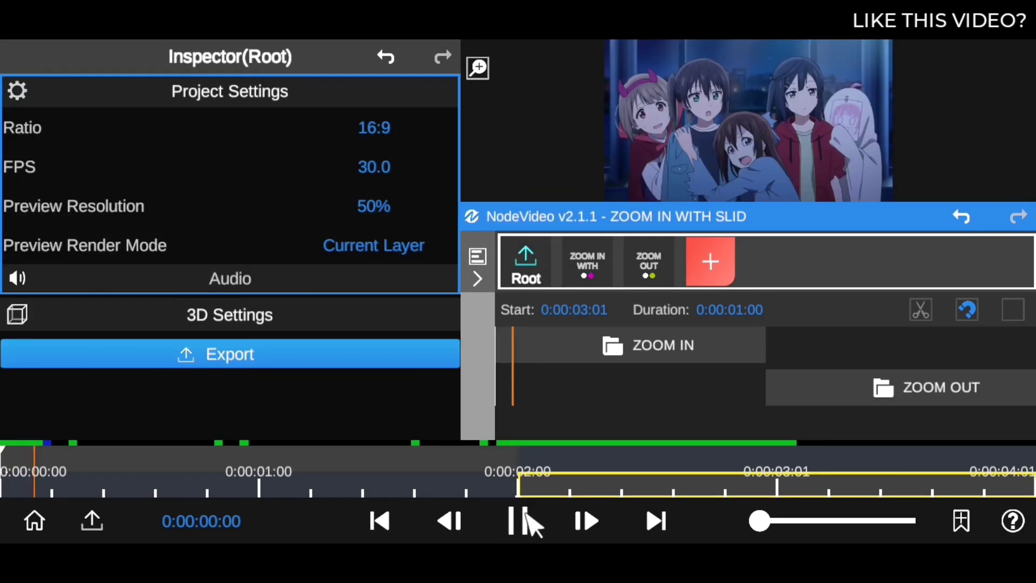
left_click(528, 521)
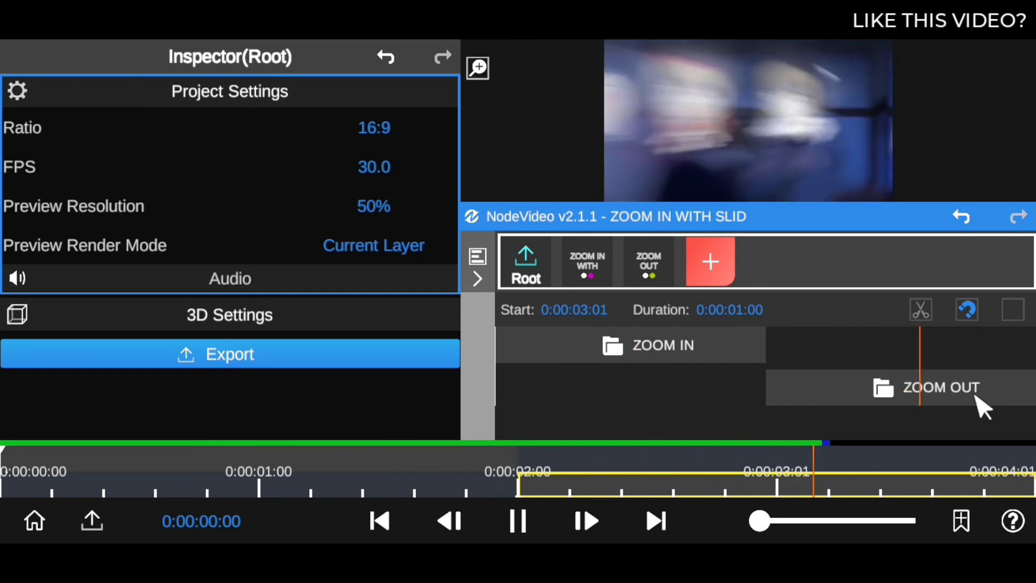
left_click_drag(594, 474, 5, 475)
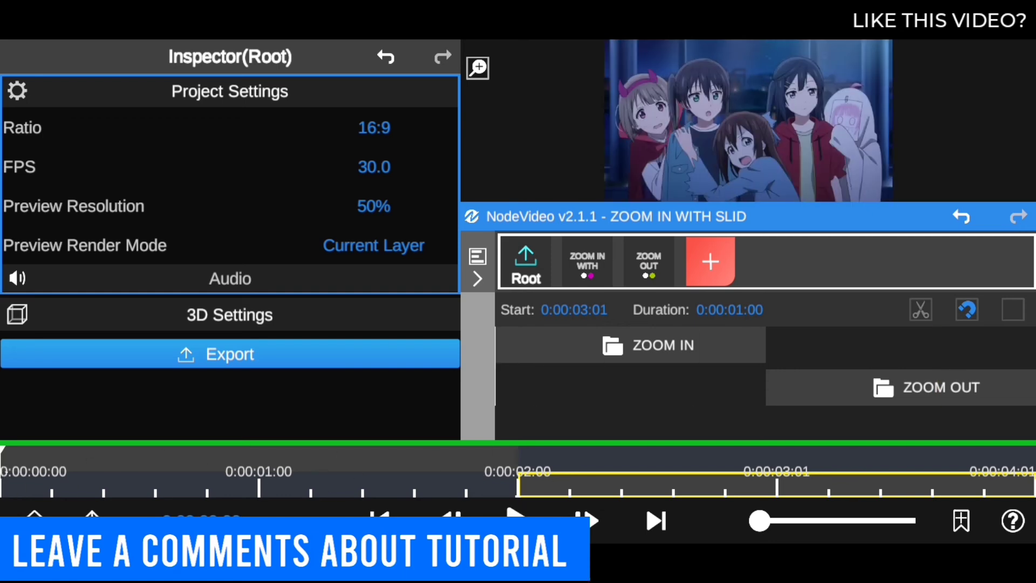
left_click(519, 521)
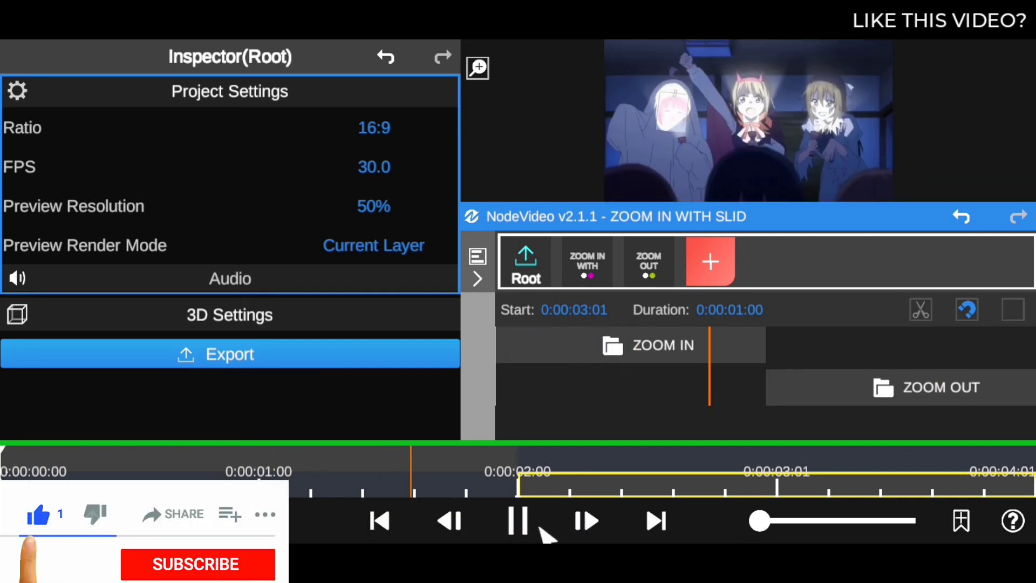